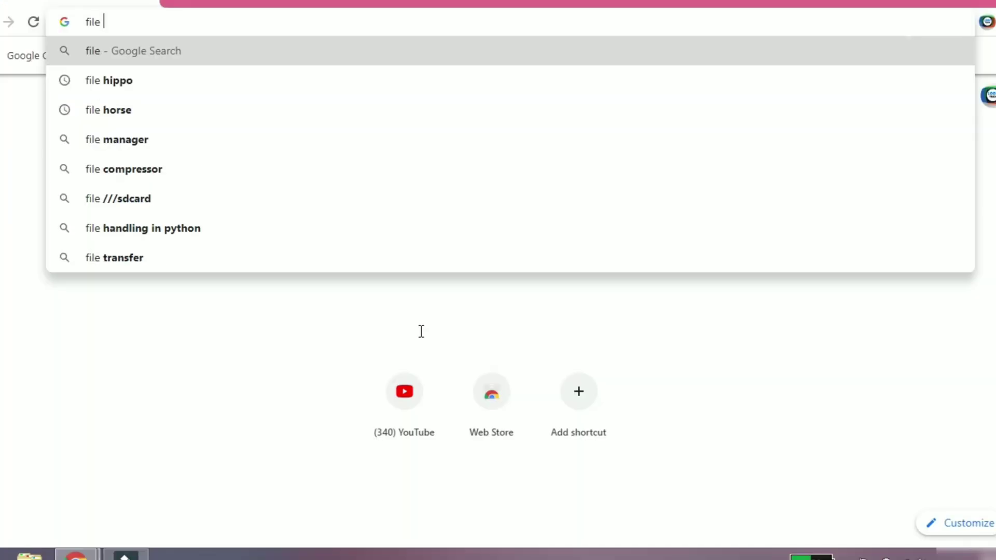
Step: Find the FileHippo website with a web search for "file hippo" and search the site for "kaspersky"
text(hipp)
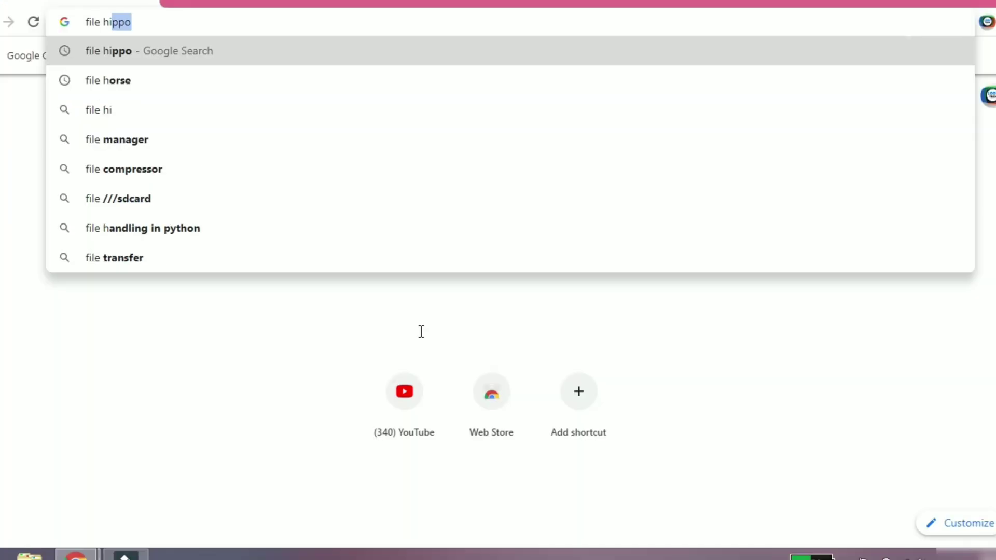
key(Return)
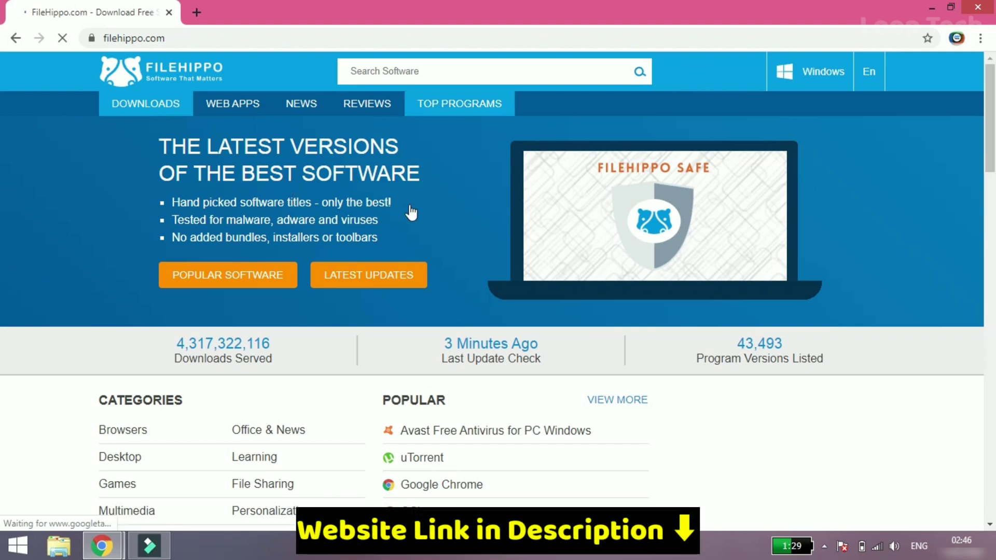
click(459, 61)
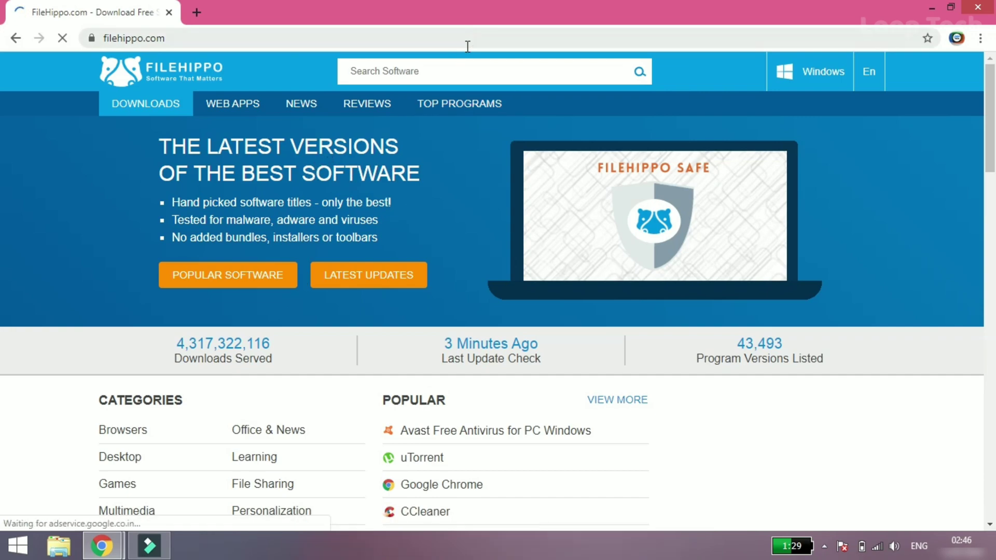
click(460, 61)
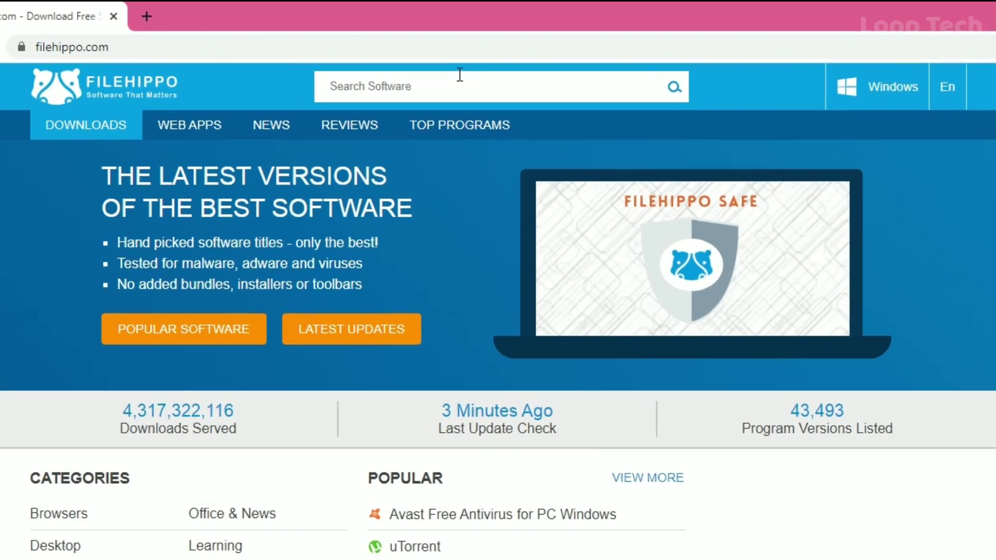
text(kas)
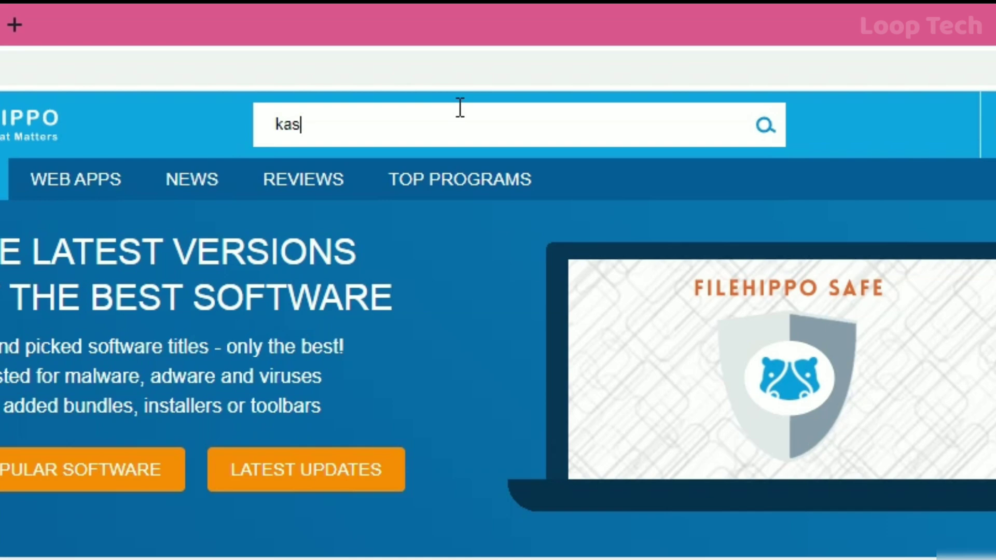
text(persky)
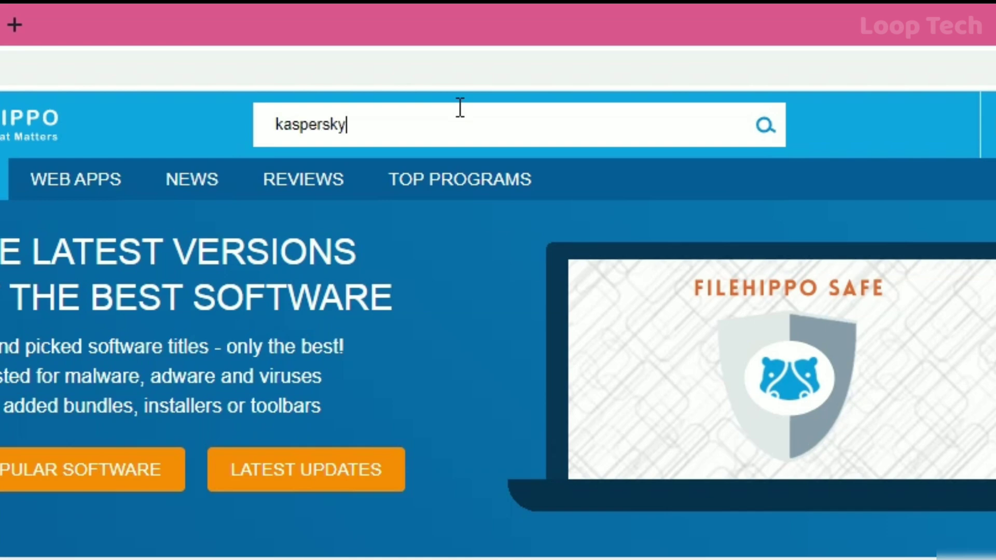
key(Return)
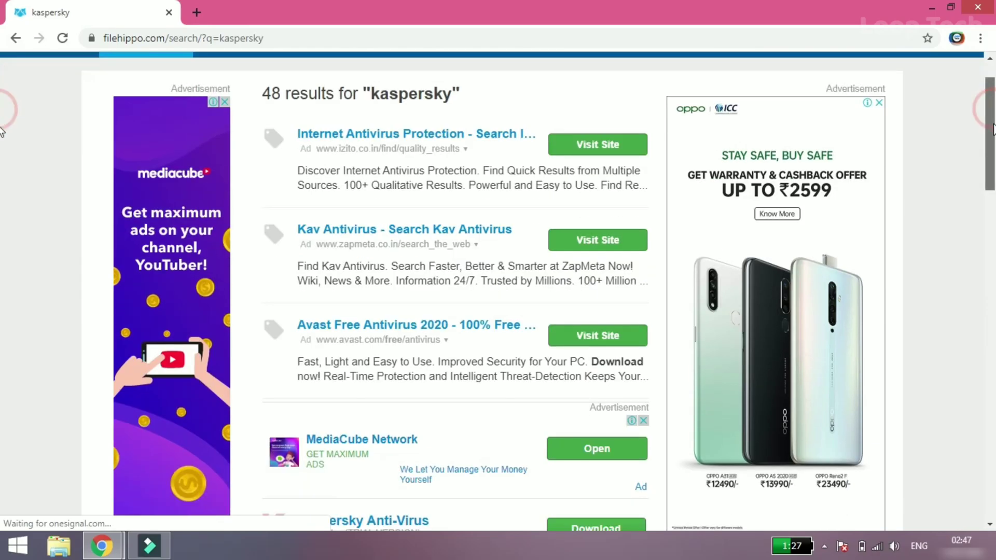
Step: Open the Kaspersky Anti-Virus trial version from the FileHippo results and download its free version
scroll(2, 155, down, 2)
scroll(1, 155, down, 5)
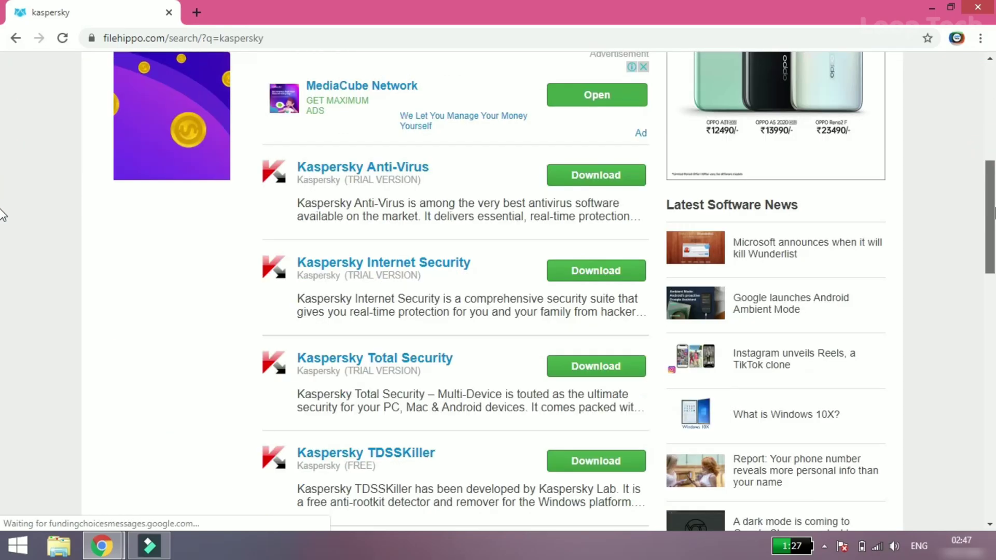
scroll(2, 241, down, 2)
scroll(2, 241, up, 1)
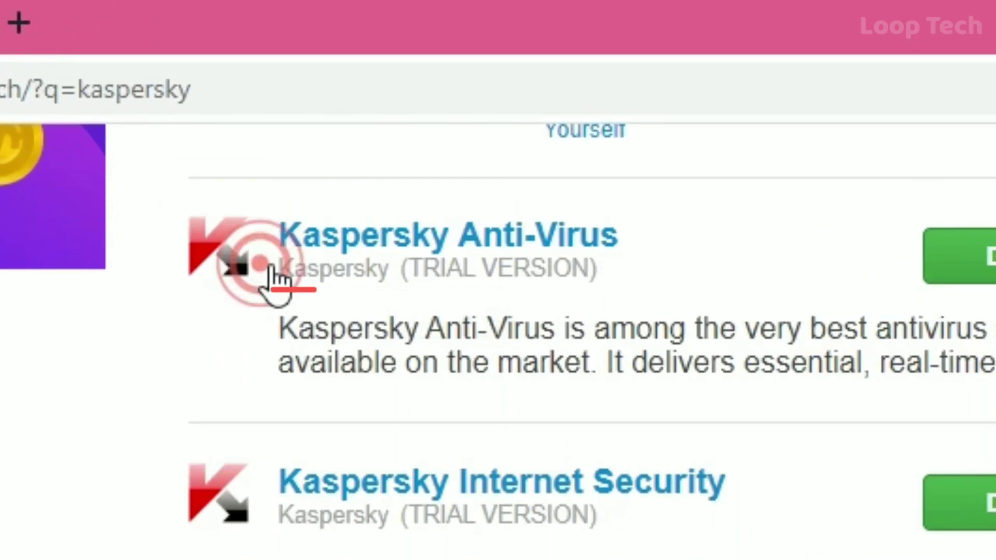
click(629, 242)
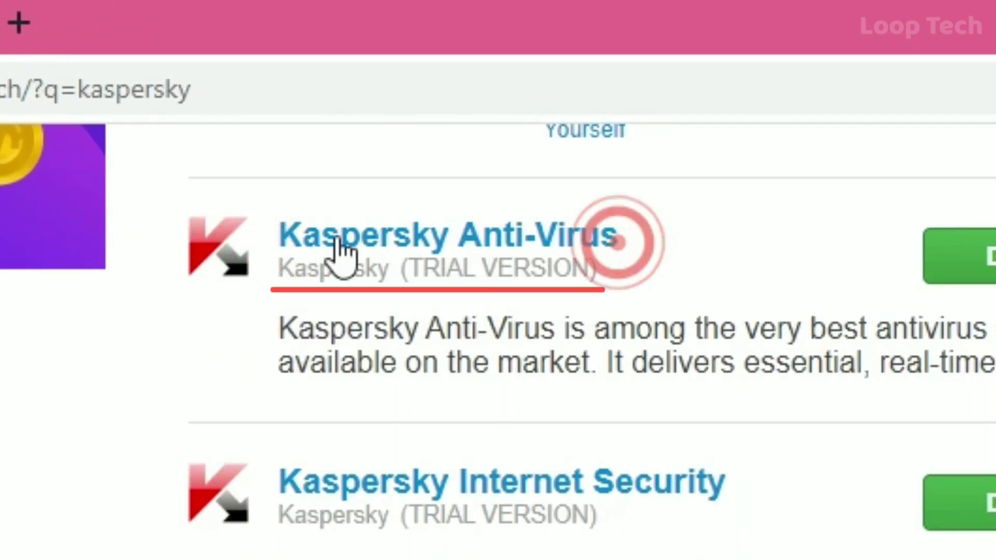
click(304, 228)
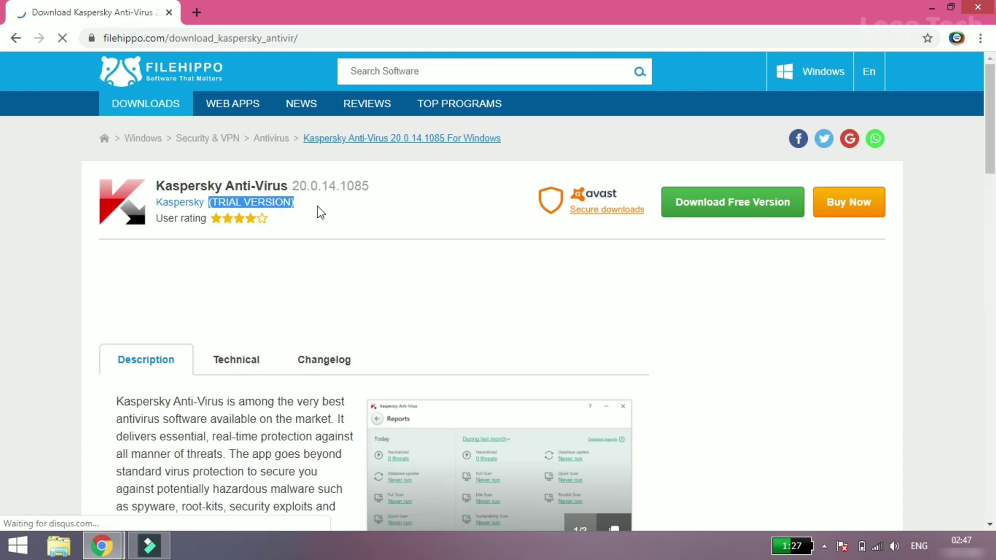
click(296, 204)
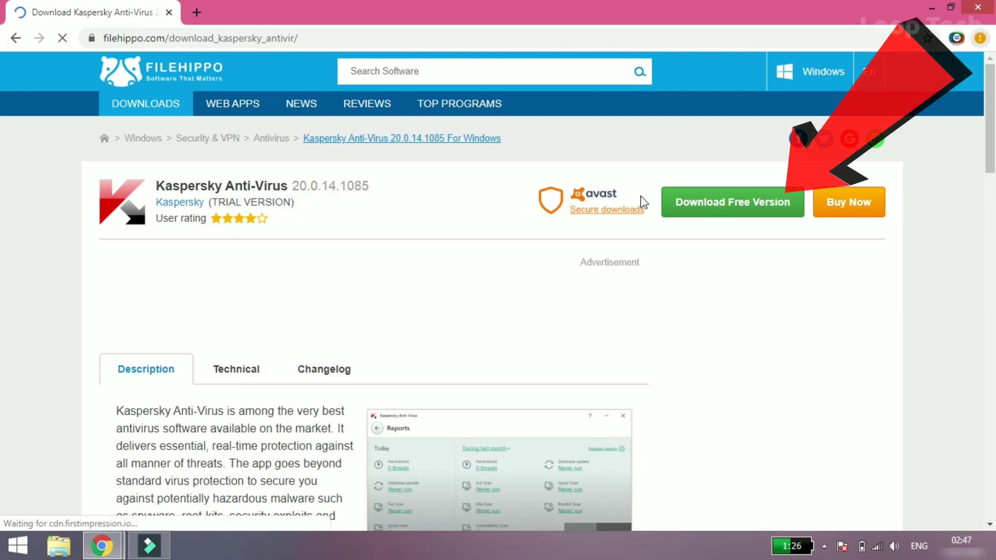
click(755, 215)
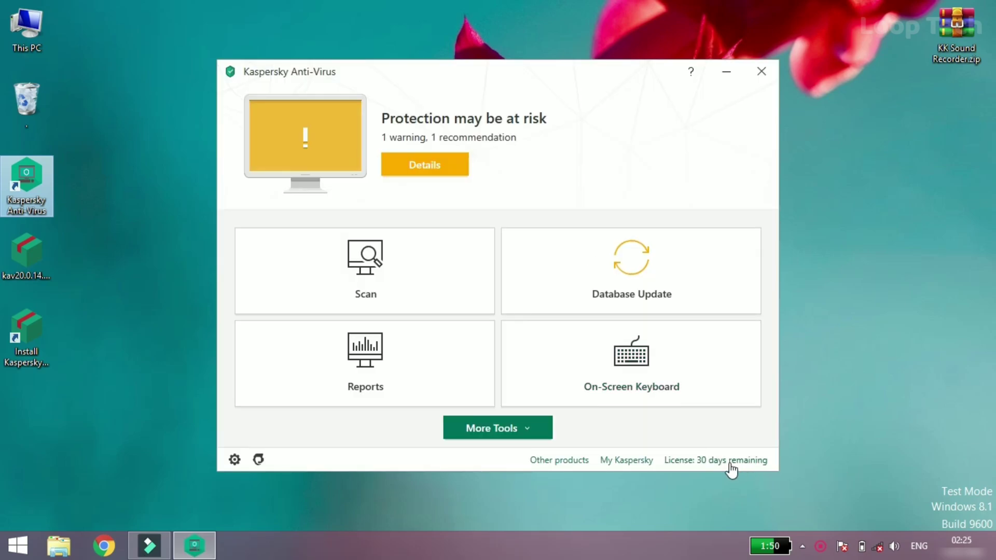
Step: Open the licensing page of the installed Kaspersky Anti-Virus and examine the detailed license information
click(708, 459)
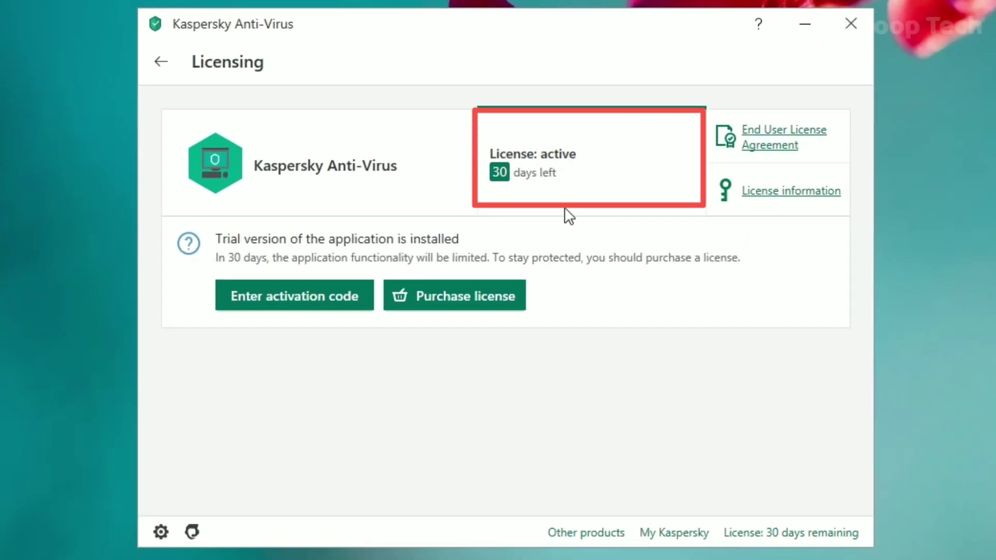
click(767, 191)
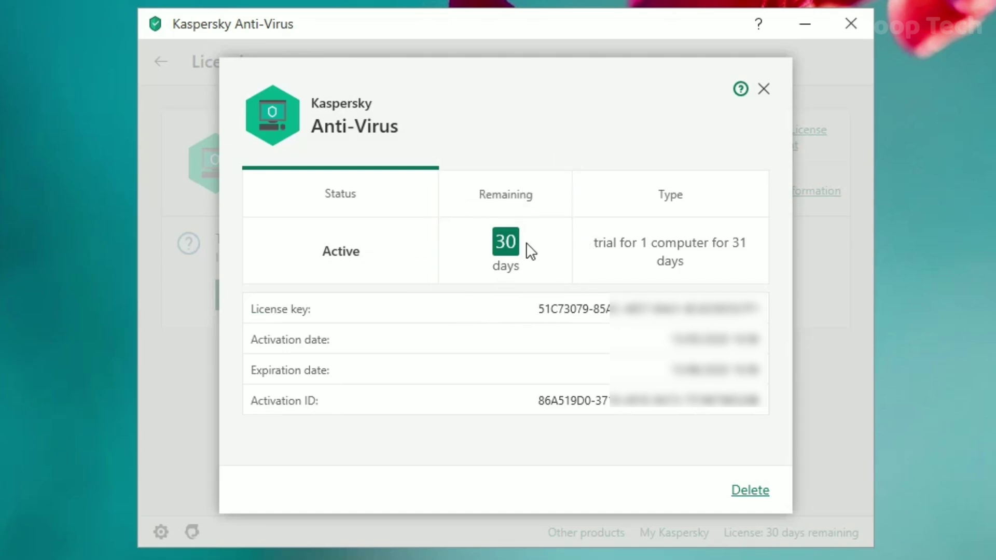
click(467, 216)
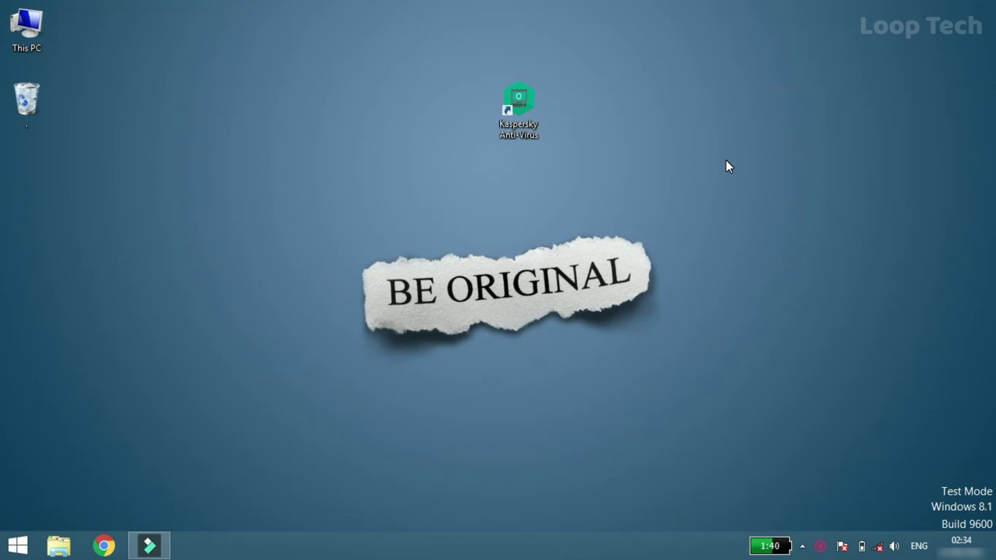
Step: Launch Kaspersky Anti-Virus from the desktop, check the remaining days and activation date in its license information, and close the program
click(502, 102)
double_click(506, 107)
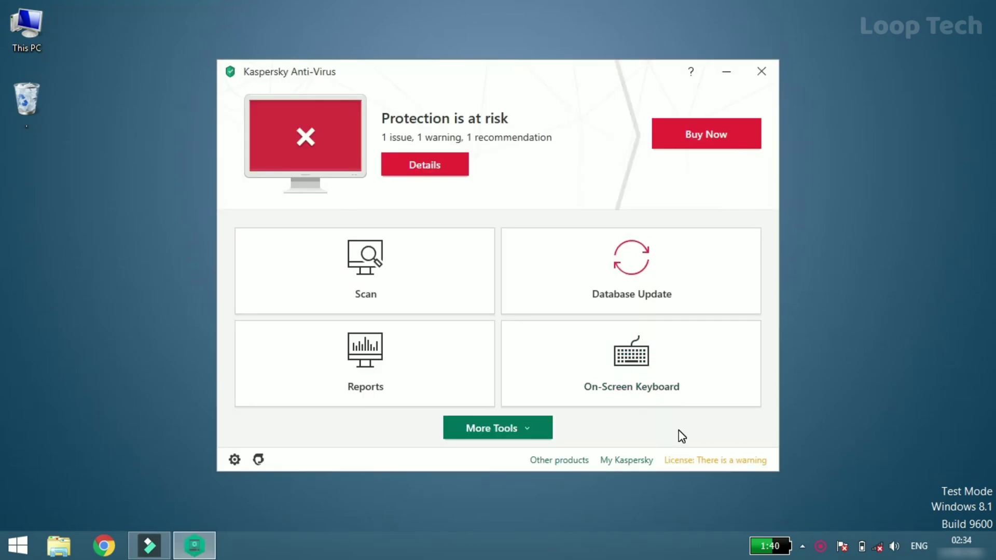
click(699, 463)
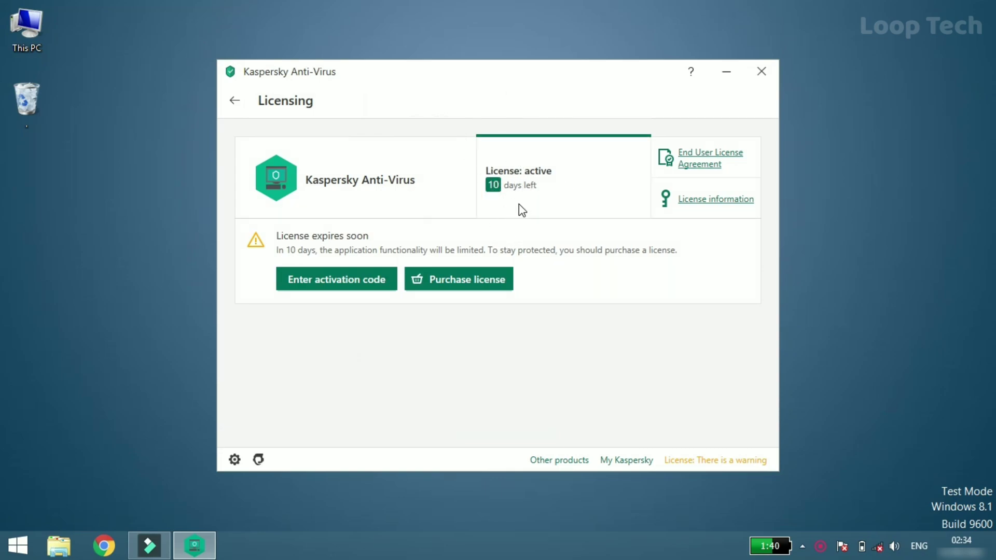
click(684, 200)
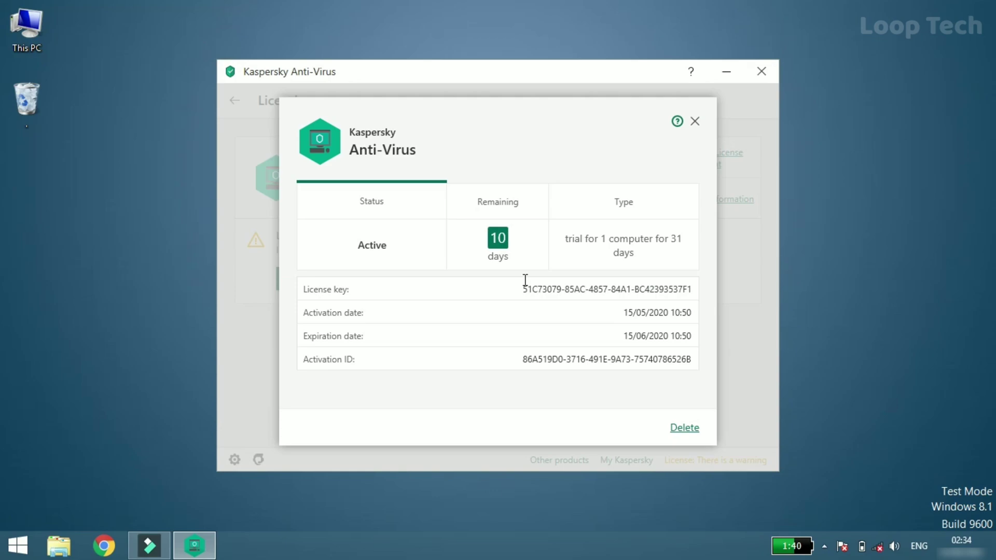
click(471, 202)
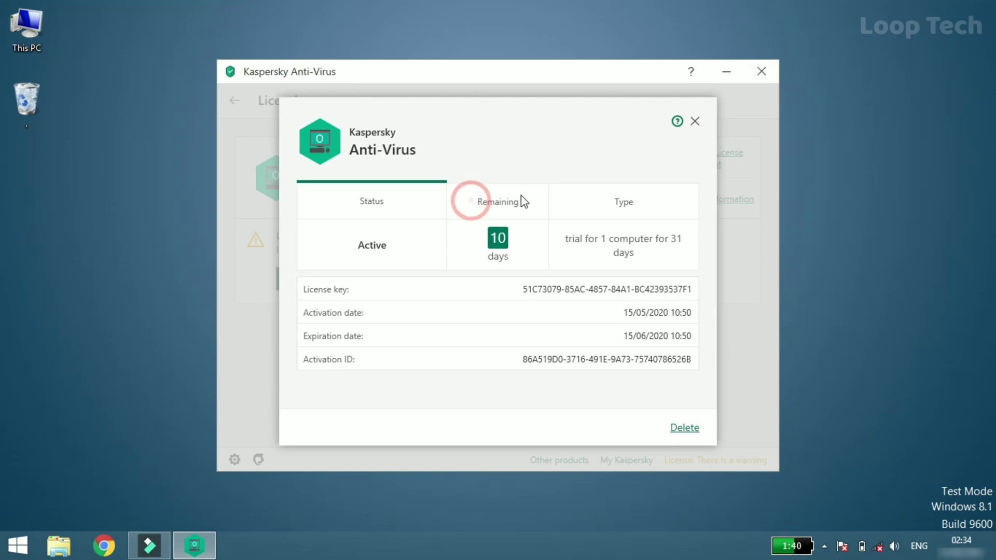
click(517, 203)
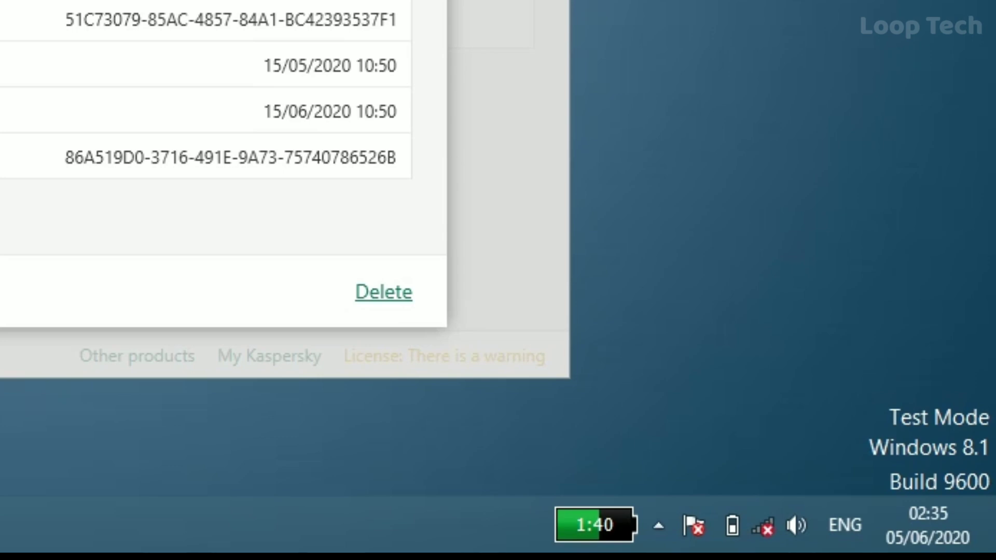
key(Escape)
key(alt+F4)
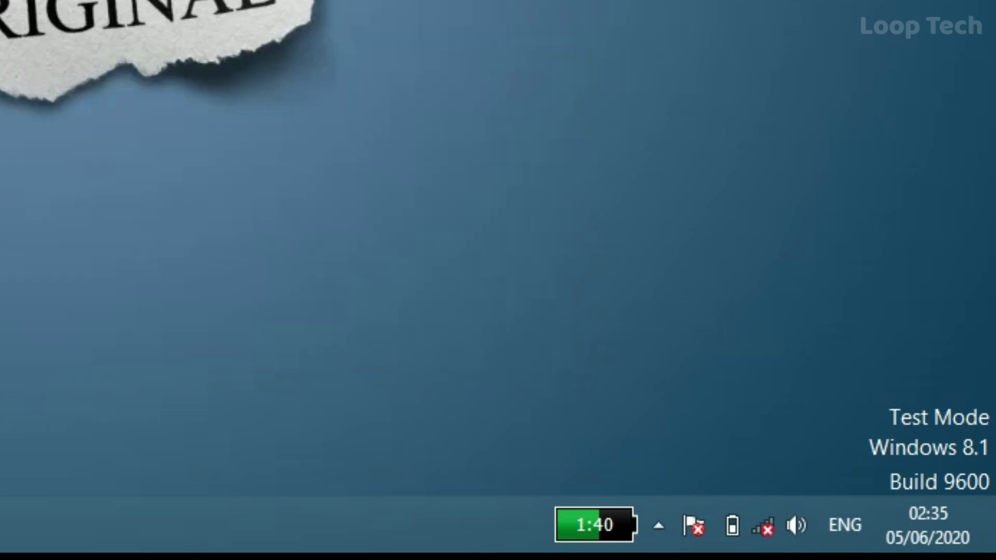
Step: Set the Windows system date to 15 May 2020 in the date and time settings and close them
click(933, 511)
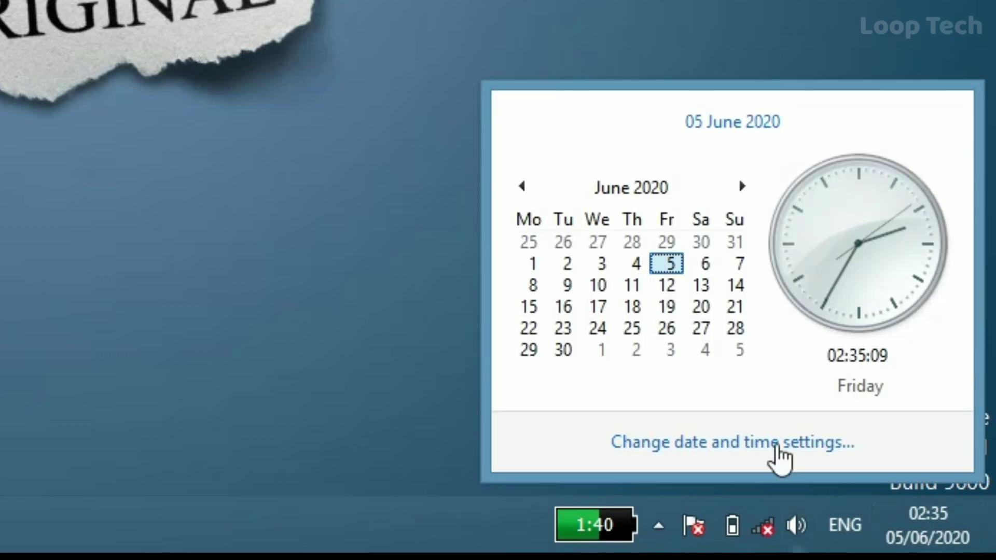
click(805, 441)
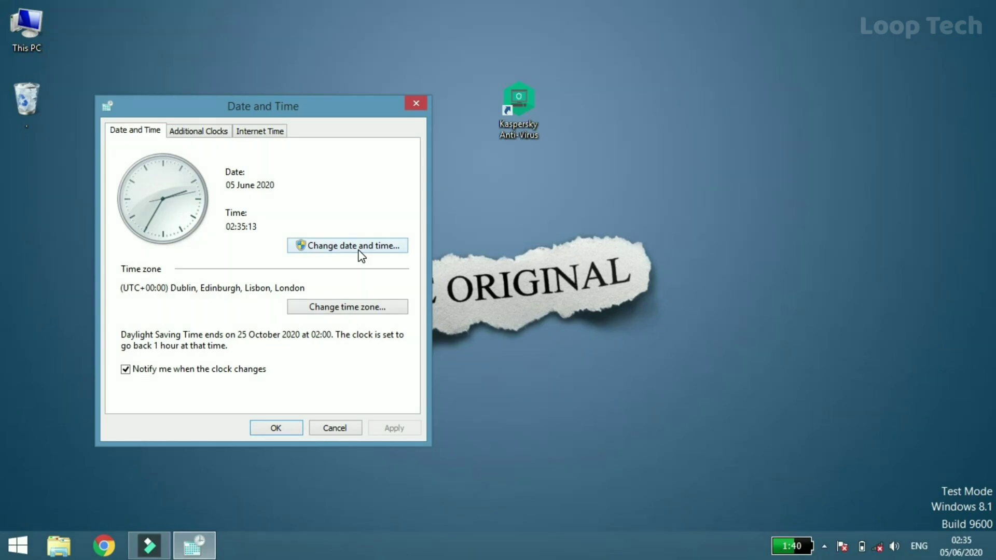
click(361, 251)
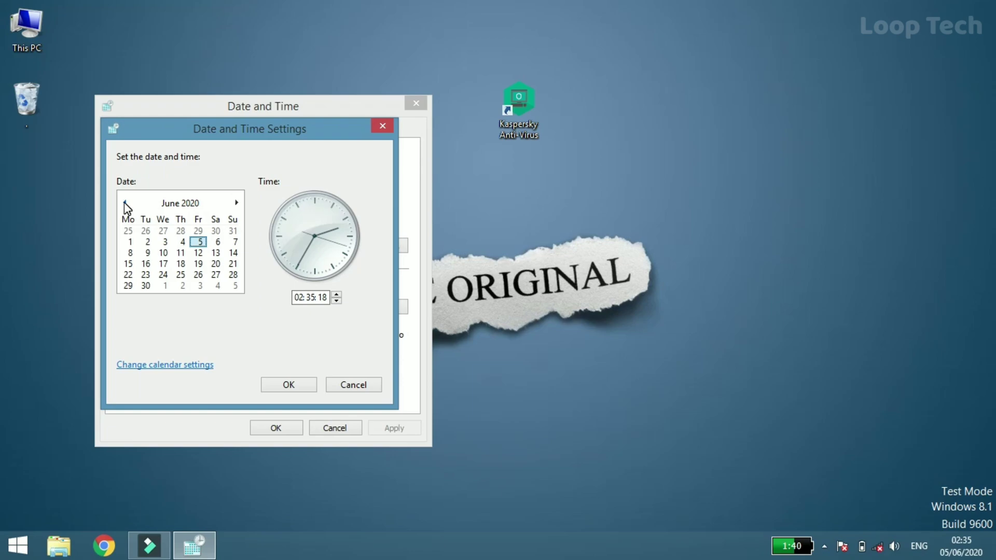
click(125, 203)
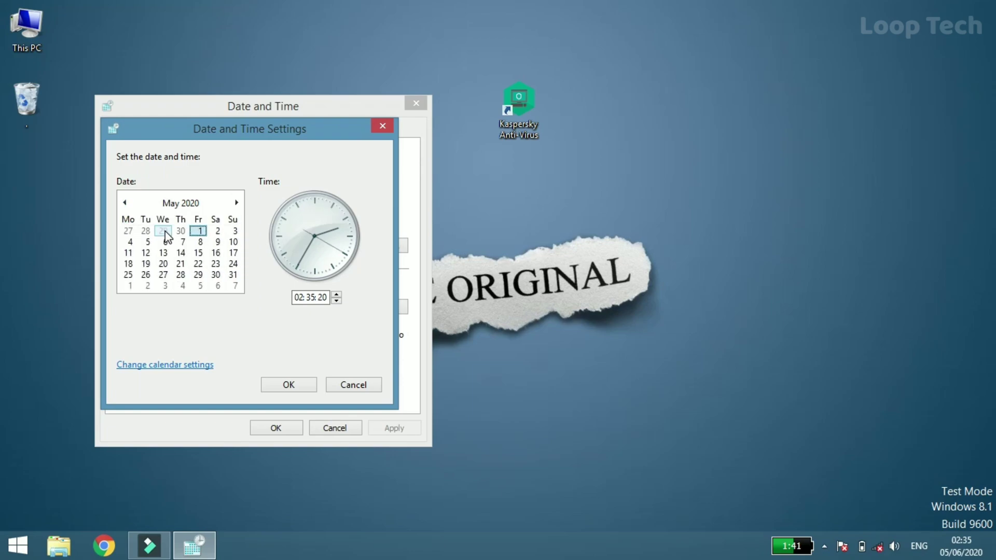
click(206, 252)
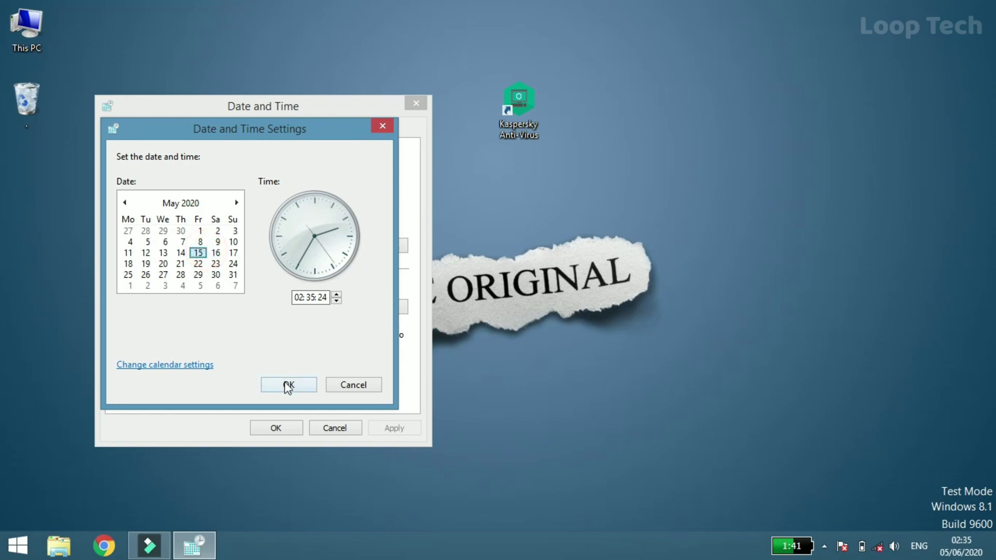
click(300, 390)
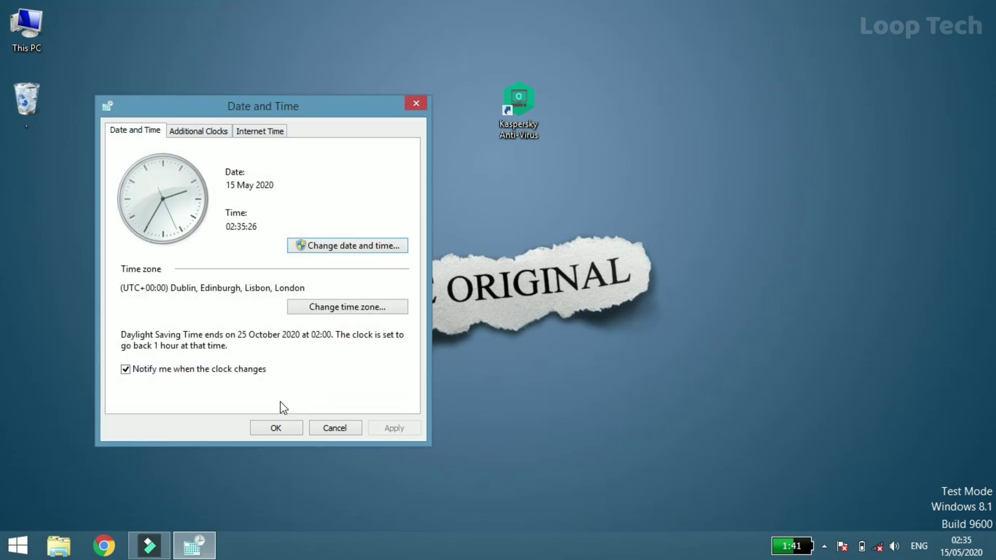
click(276, 428)
key(alt+F4)
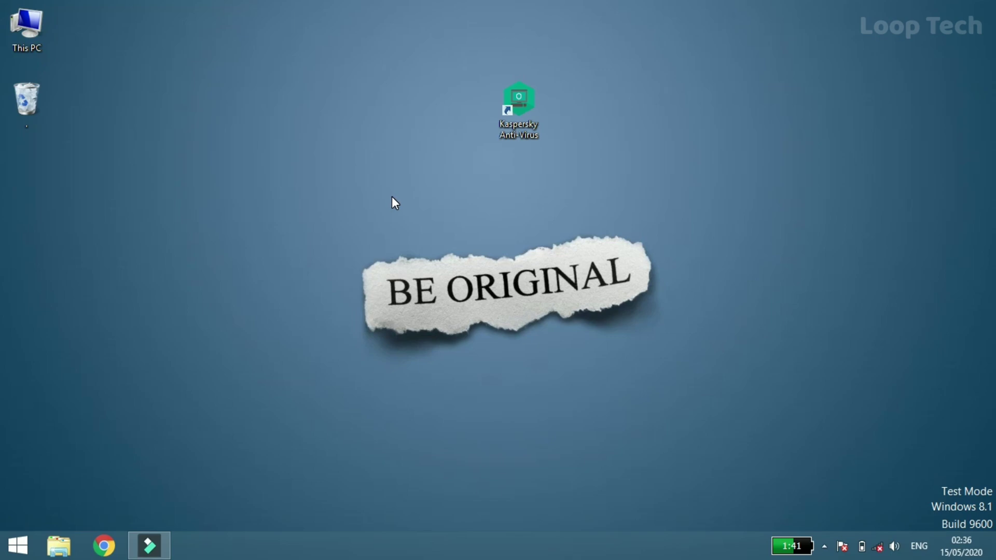
Step: Relaunch Kaspersky Anti-Virus and check its license information again under the changed system date
double_click(497, 109)
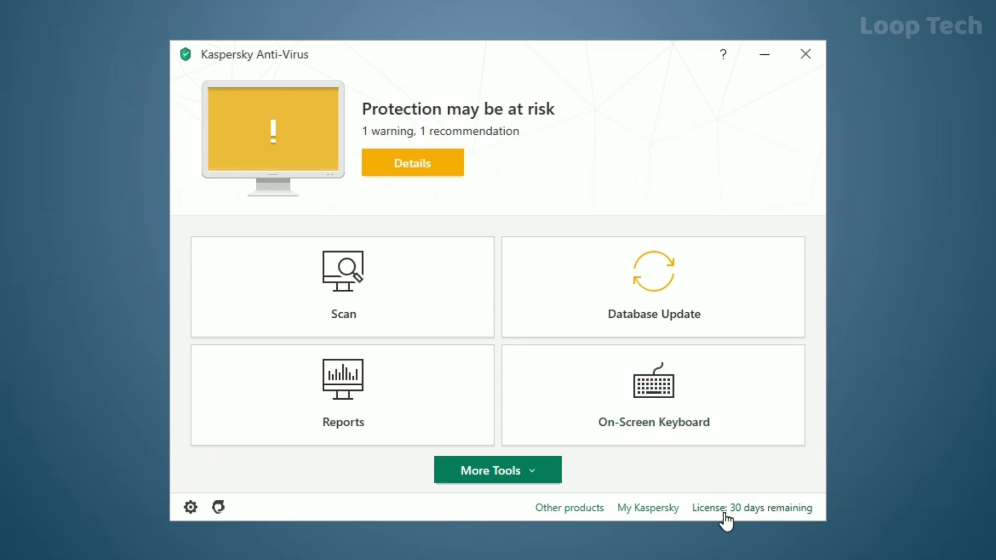
click(726, 519)
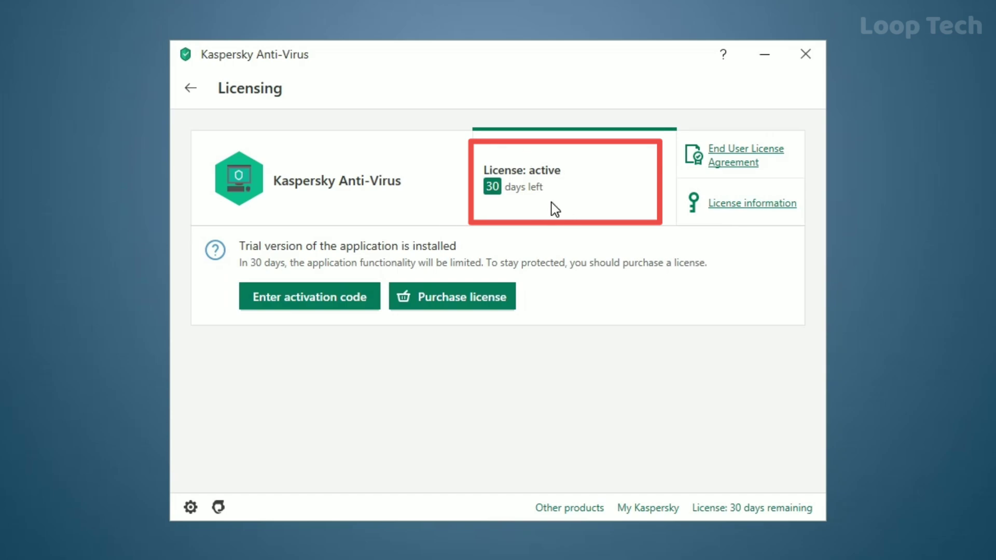
click(720, 206)
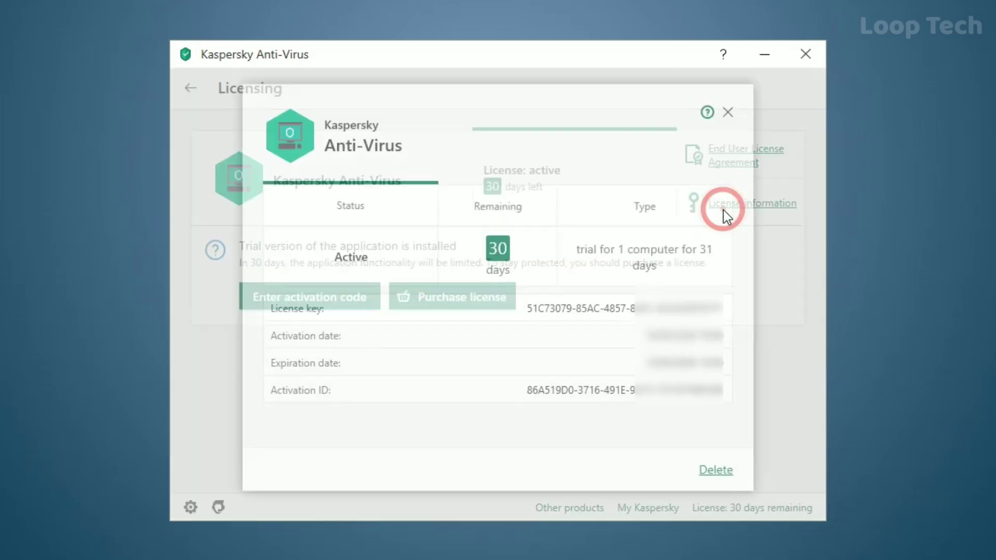